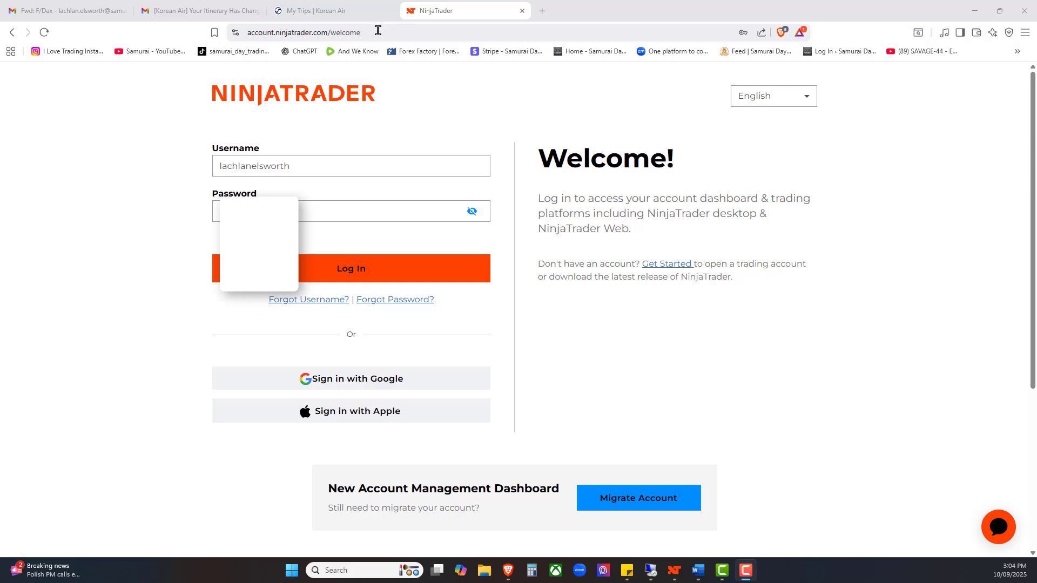
{"action": "left_click", "coordinate": [447, 33]}
{"action": "left_click", "coordinate": [452, 34]}
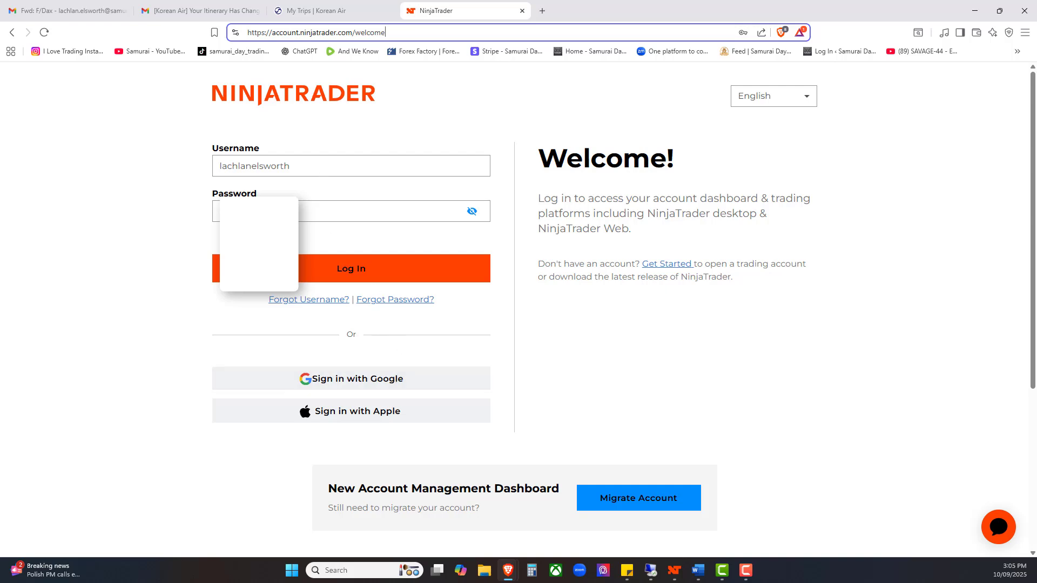
{"action": "left_click", "coordinate": [380, 273]}
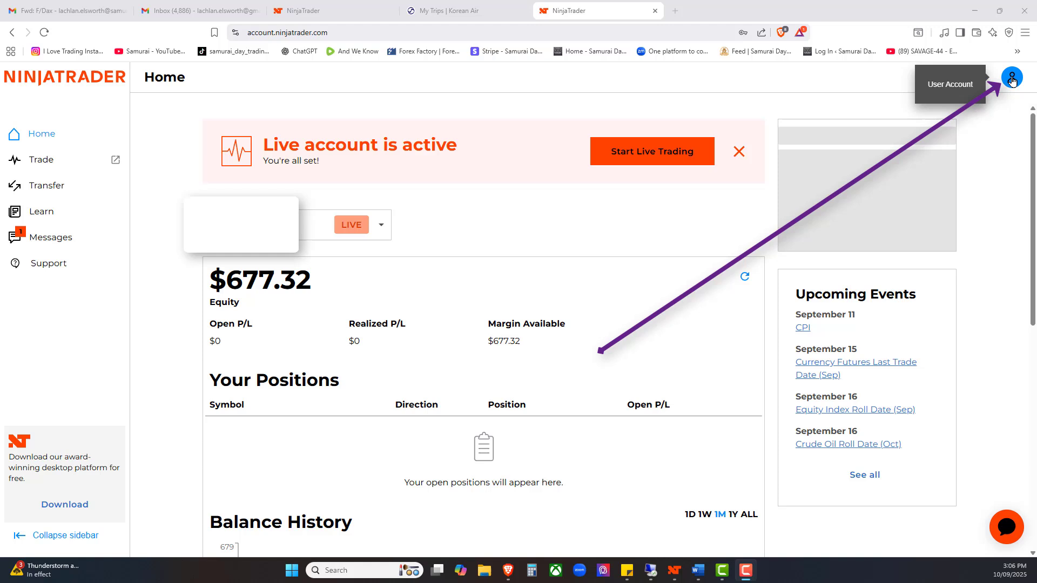
{"action": "left_click", "coordinate": [1012, 79]}
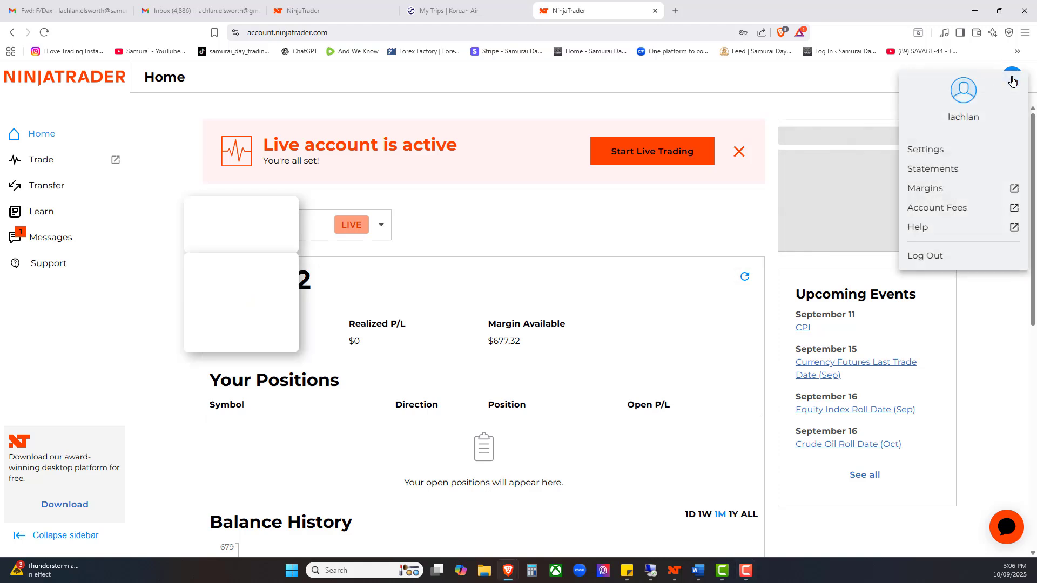
{"action": "left_click", "coordinate": [965, 156]}
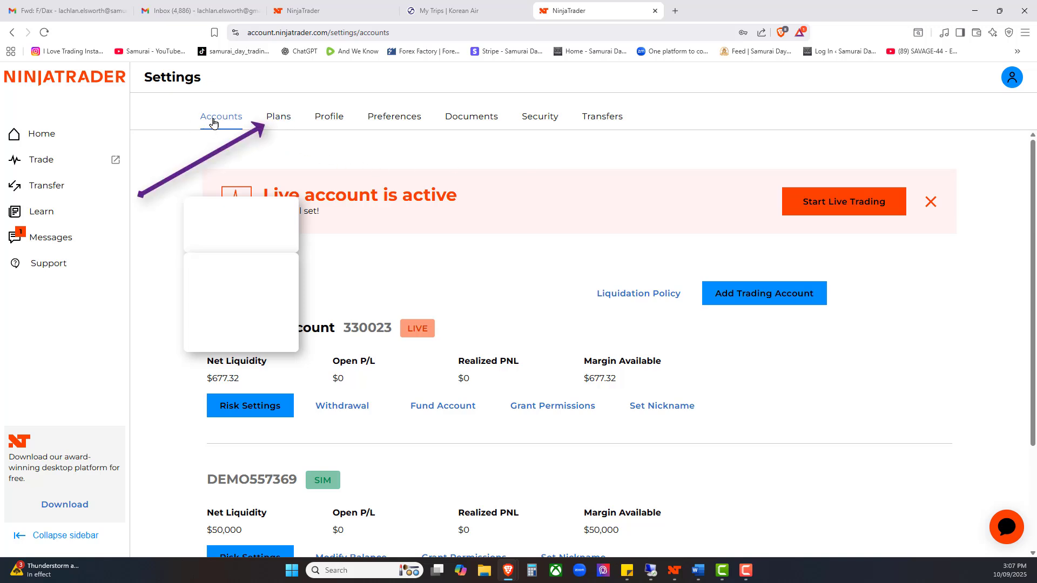
{"action": "left_click", "coordinate": [285, 120]}
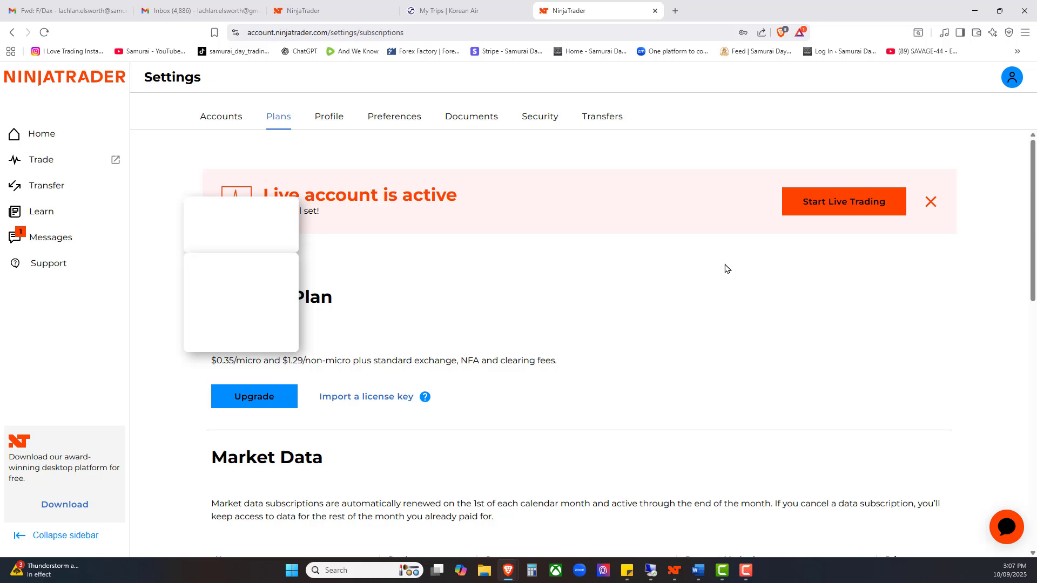
{"action": "scroll", "coordinate": [691, 270], "scroll_direction": "down", "scroll_amount": 3}
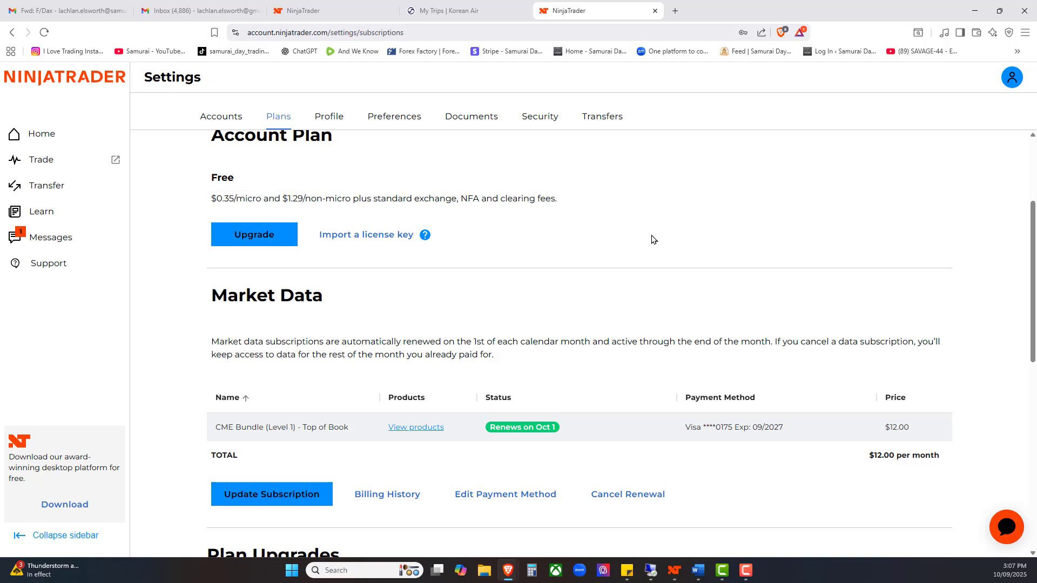
{"action": "scroll", "coordinate": [652, 239], "scroll_direction": "down", "scroll_amount": 3}
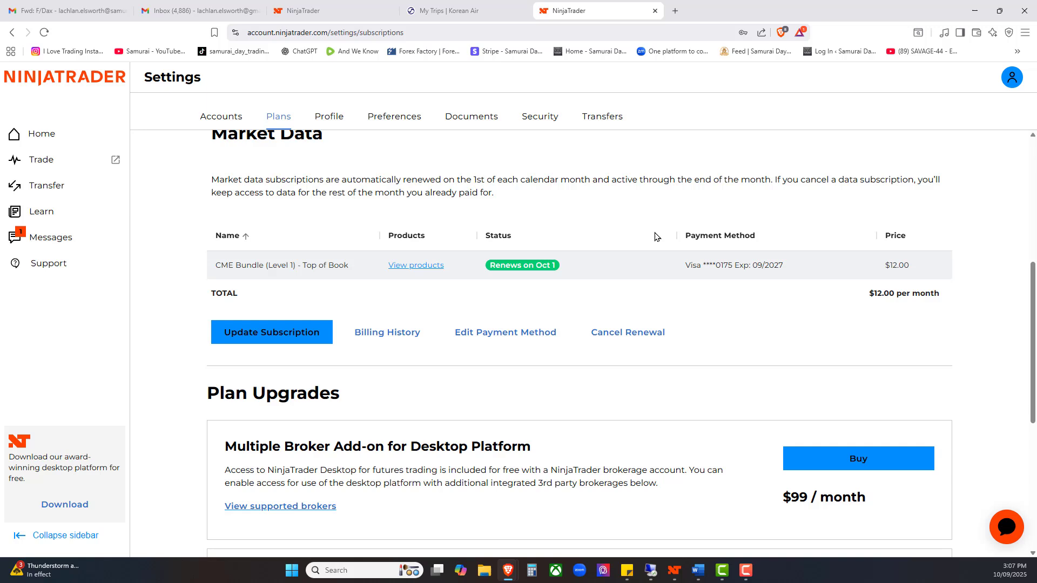
{"action": "scroll", "coordinate": [656, 236], "scroll_direction": "up", "scroll_amount": 1}
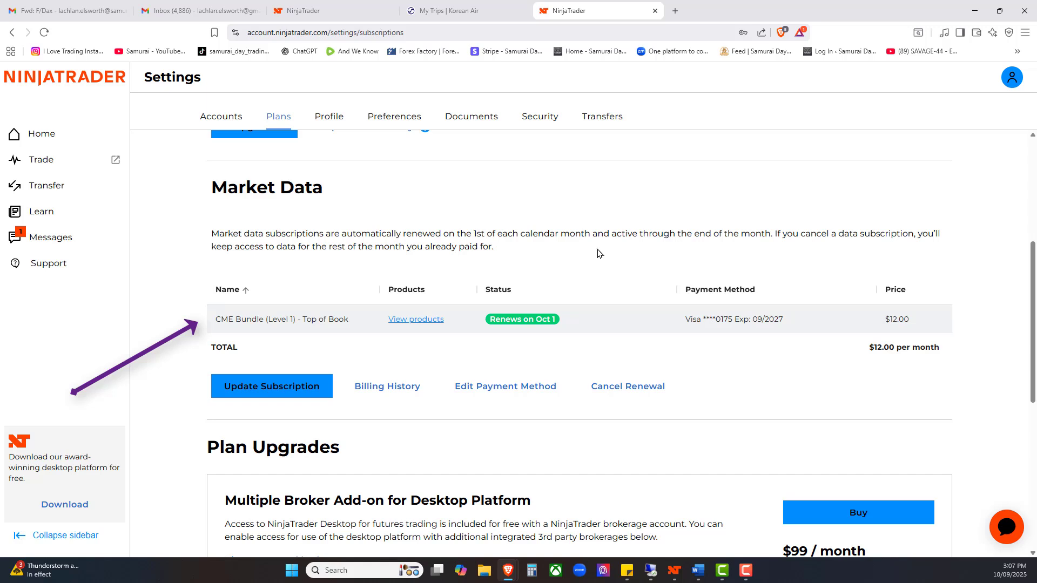
{"action": "scroll", "coordinate": [602, 251], "scroll_direction": "down", "scroll_amount": 2}
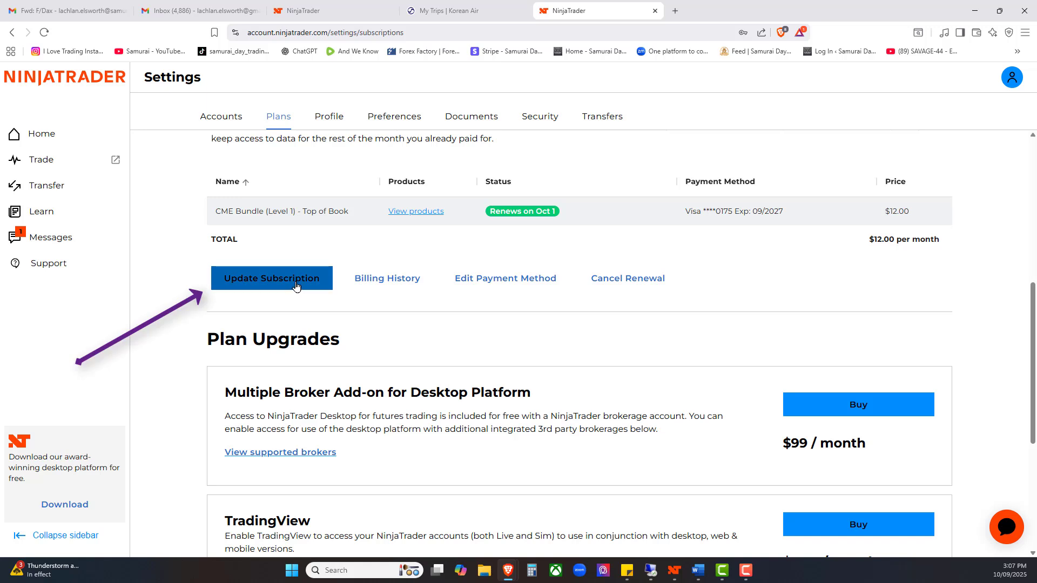
{"action": "left_click", "coordinate": [292, 281]}
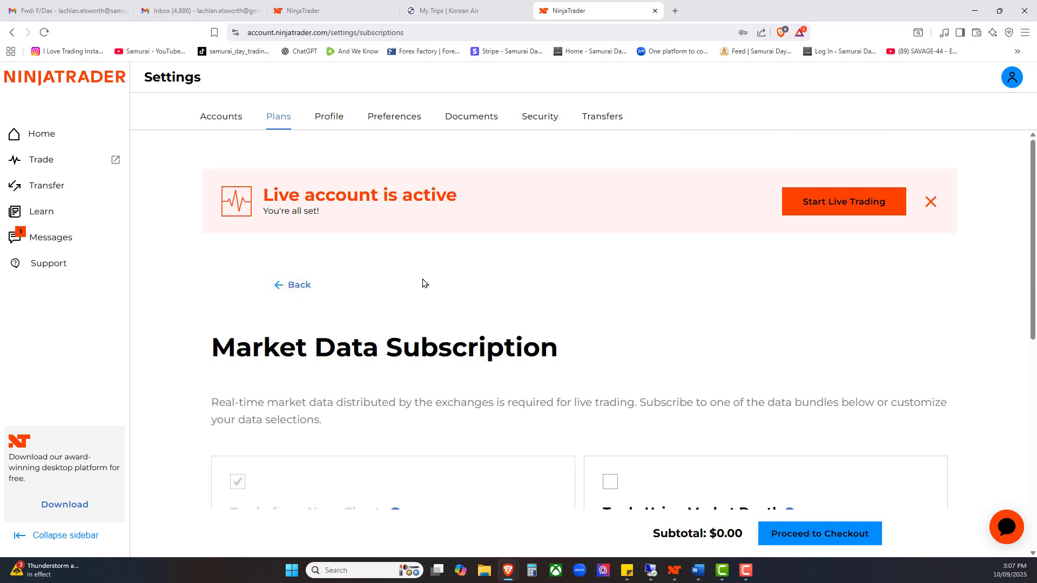
{"action": "scroll", "coordinate": [473, 276], "scroll_direction": "down", "scroll_amount": 3}
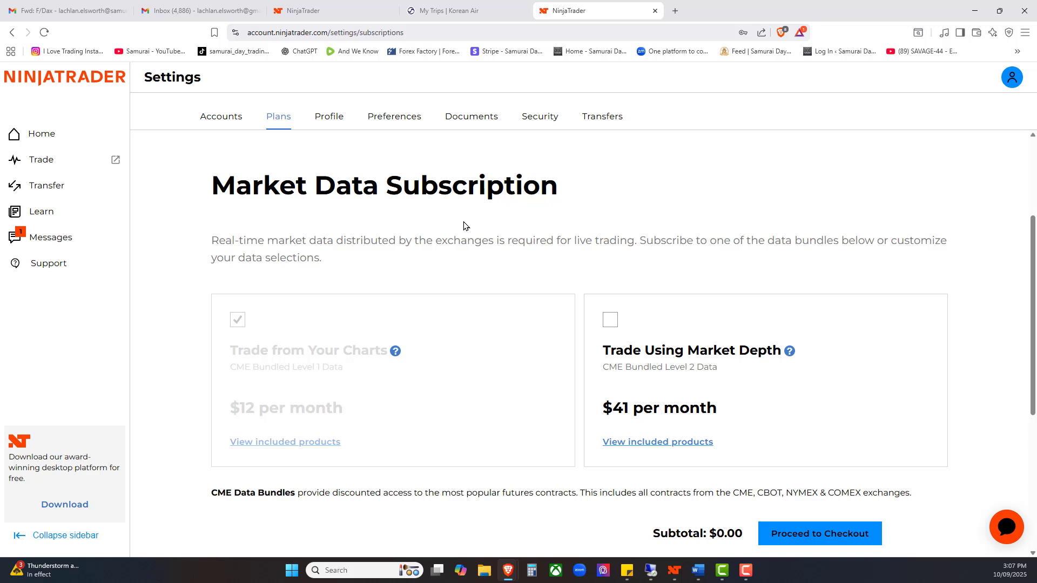
{"action": "scroll", "coordinate": [495, 234], "scroll_direction": "down", "scroll_amount": 3}
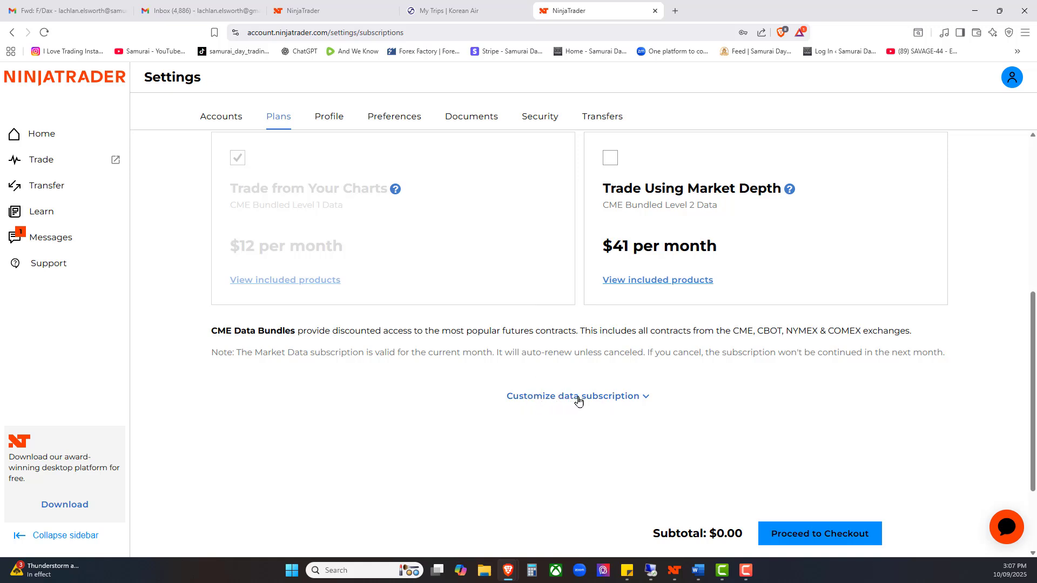
{"action": "scroll", "coordinate": [432, 242], "scroll_direction": "up", "scroll_amount": 1}
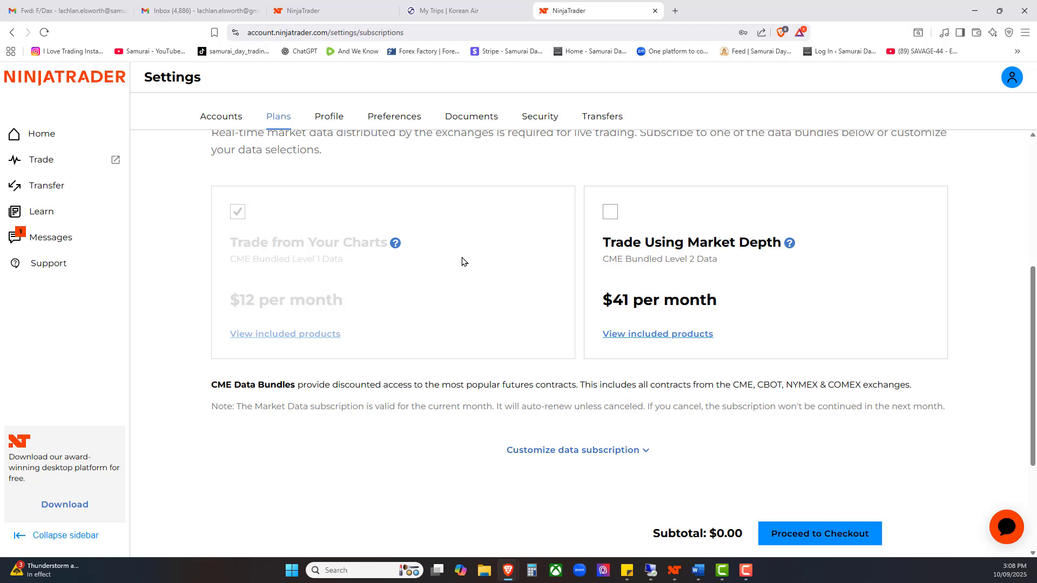
{"action": "scroll", "coordinate": [443, 302], "scroll_direction": "down", "scroll_amount": 2}
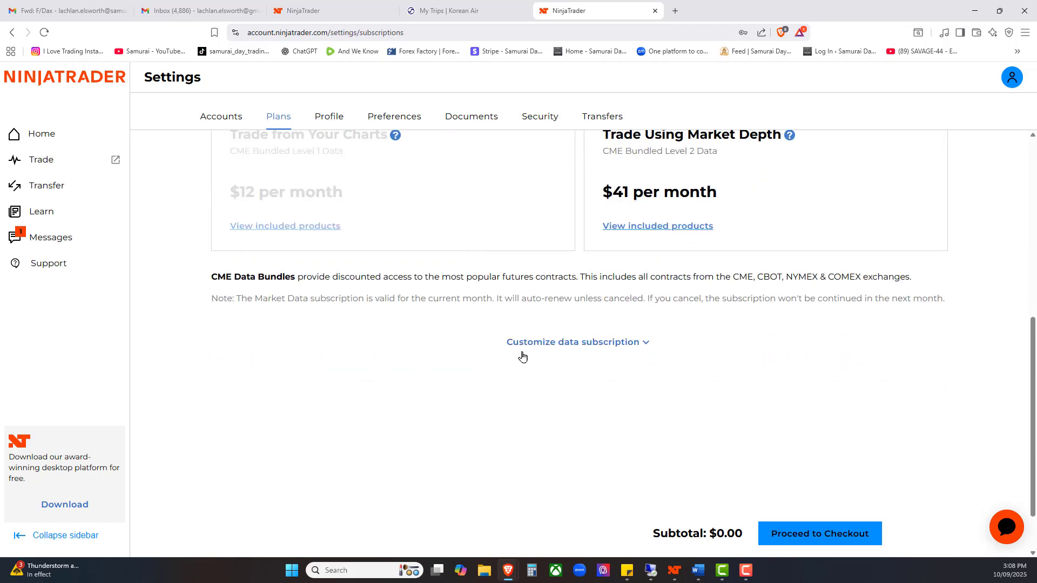
{"action": "left_click", "coordinate": [567, 343]}
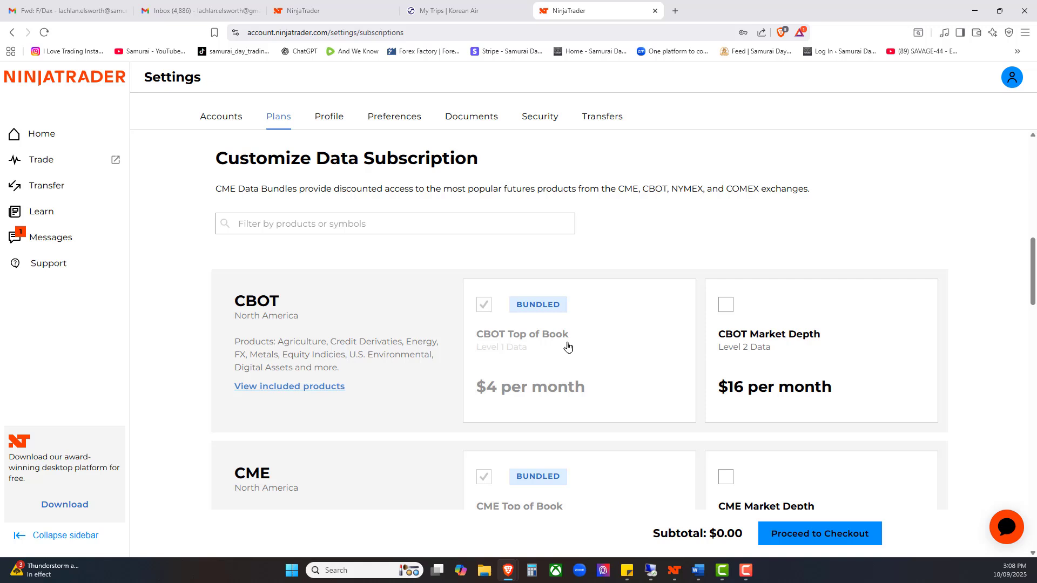
{"action": "scroll", "coordinate": [621, 171], "scroll_direction": "up", "scroll_amount": 2}
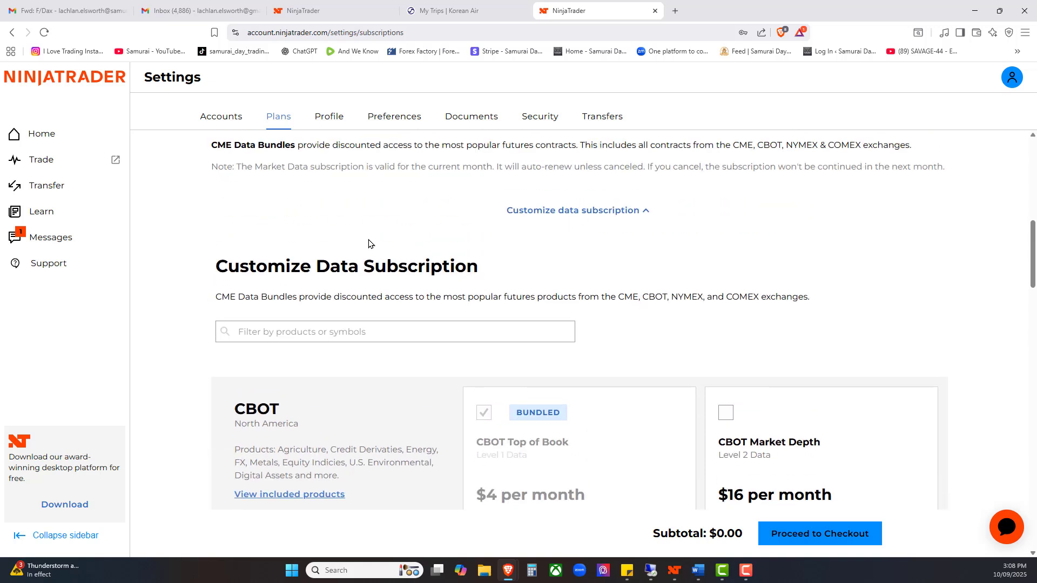
{"action": "scroll", "coordinate": [369, 243], "scroll_direction": "down", "scroll_amount": 3}
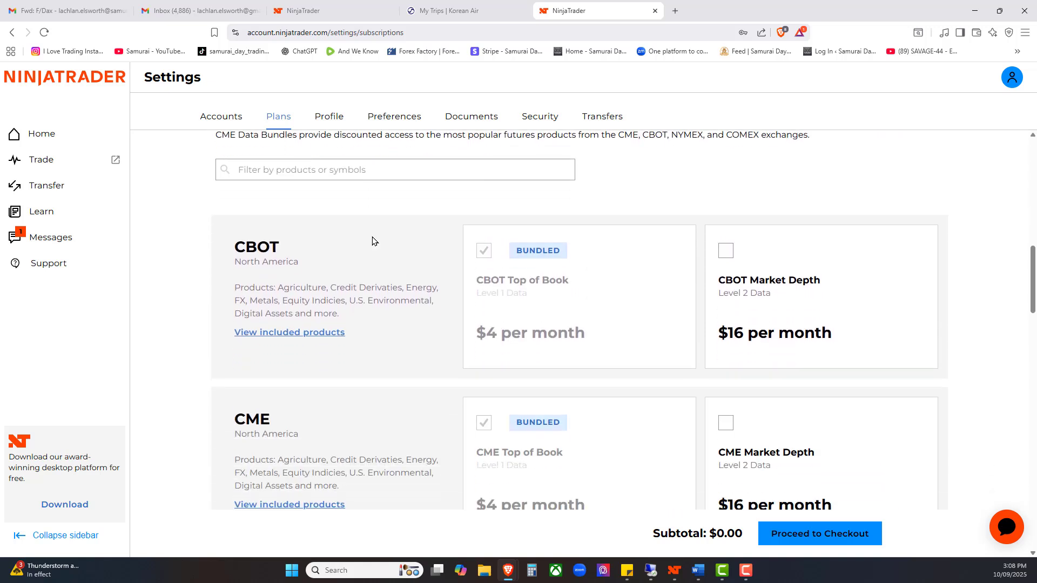
{"action": "scroll", "coordinate": [376, 241], "scroll_direction": "down", "scroll_amount": 8}
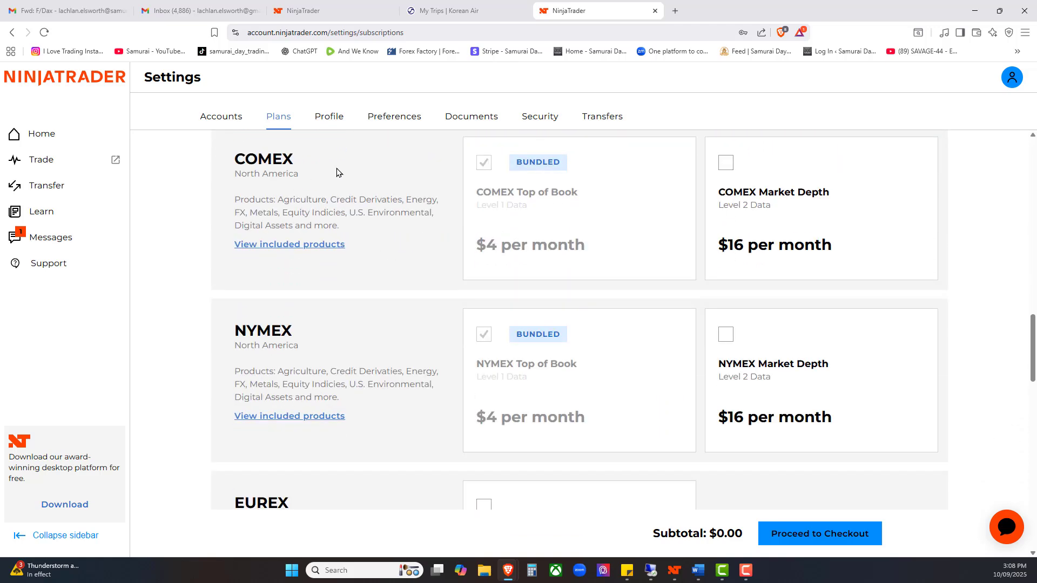
{"action": "scroll", "coordinate": [314, 184], "scroll_direction": "down", "scroll_amount": 1}
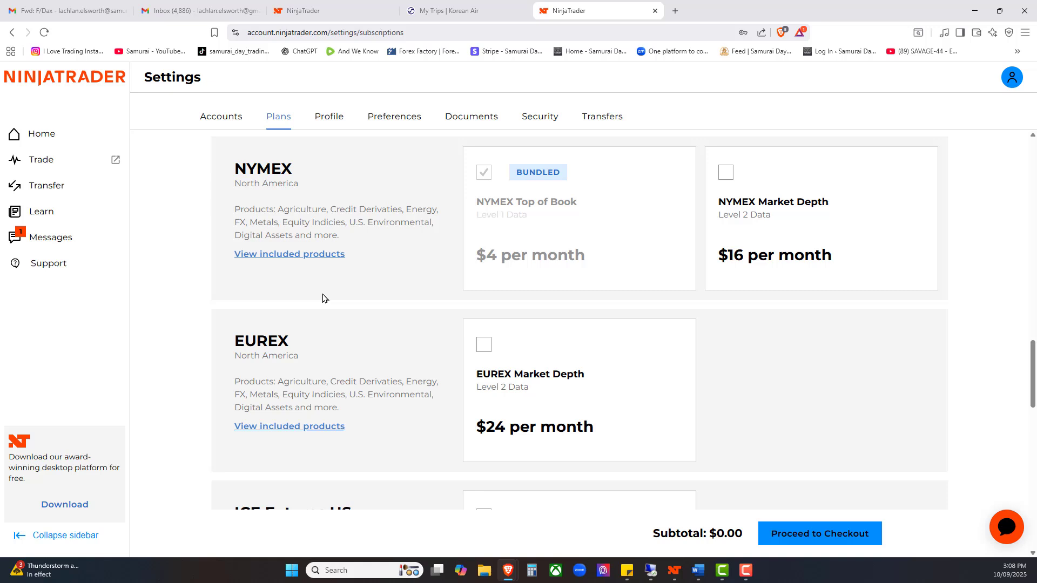
{"action": "scroll", "coordinate": [322, 298], "scroll_direction": "down", "scroll_amount": 1}
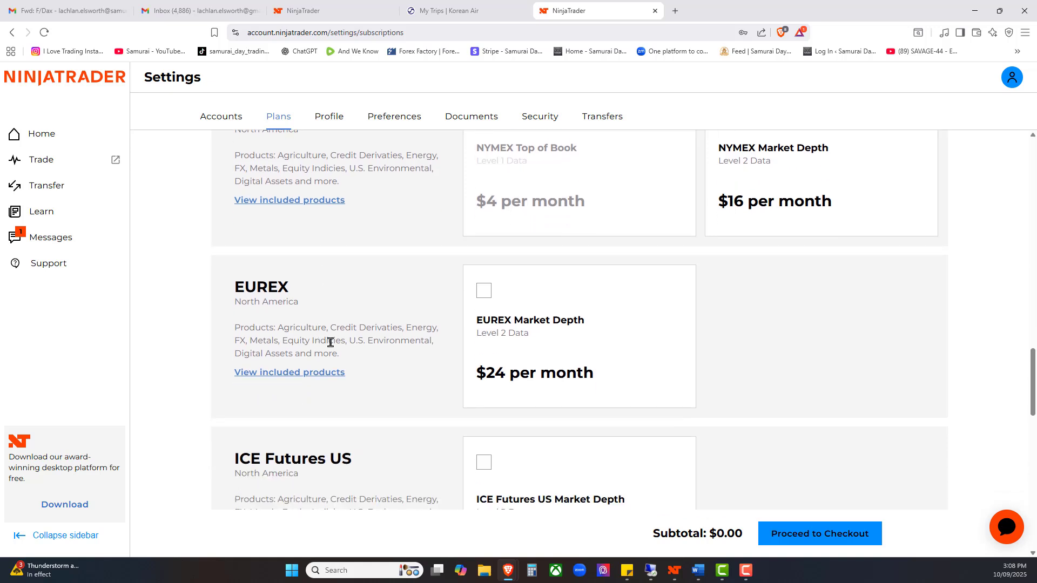
{"action": "left_click", "coordinate": [484, 292]}
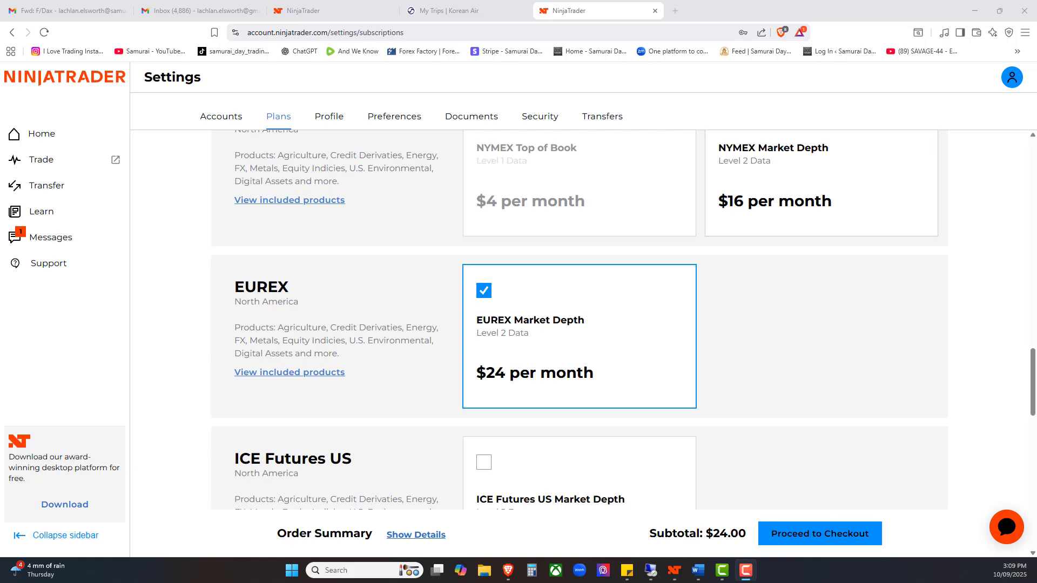
{"action": "key", "text": "alt+Tab"}
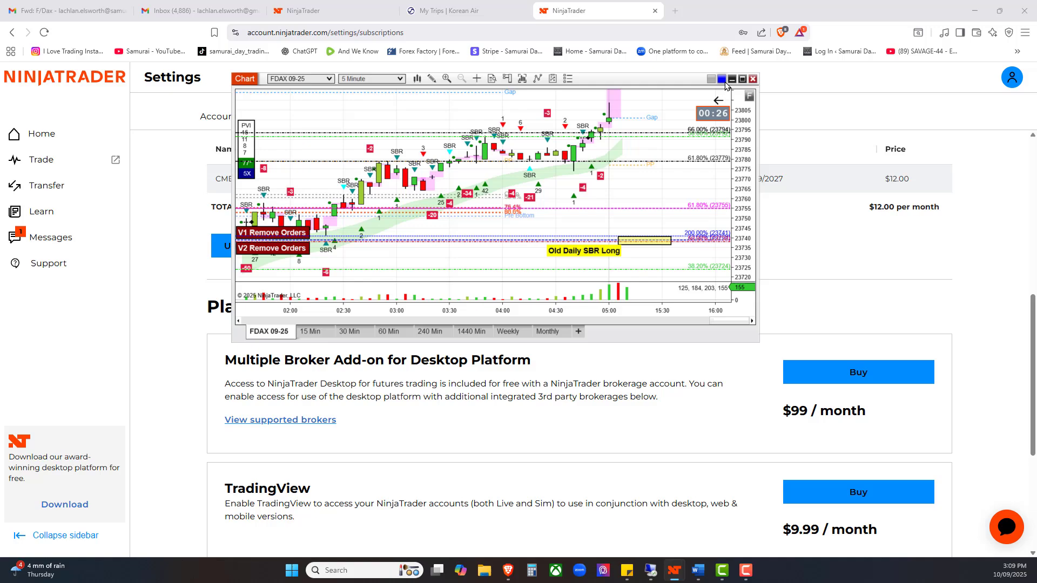
{"action": "left_click", "coordinate": [742, 79]}
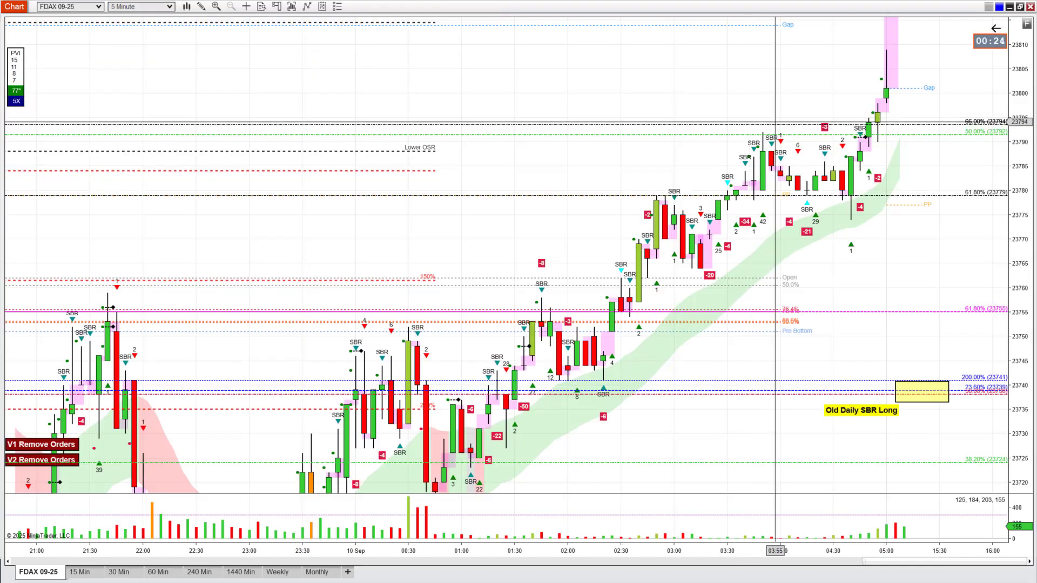
{"action": "scroll", "coordinate": [775, 123], "scroll_direction": "down", "scroll_amount": 5}
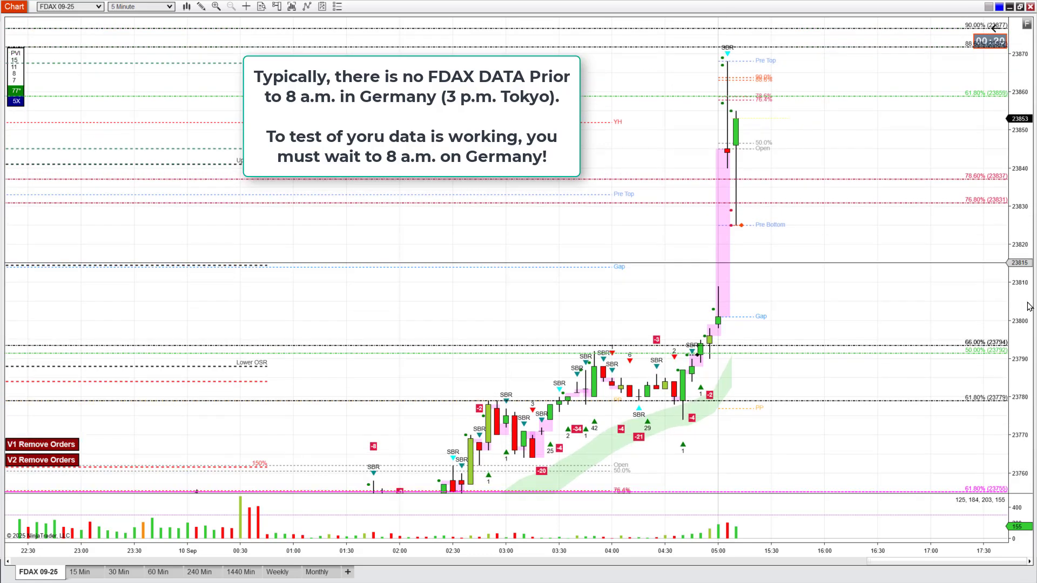
{"action": "left_click_drag", "start_coordinate": [1029, 306], "coordinate": [1029, 346]}
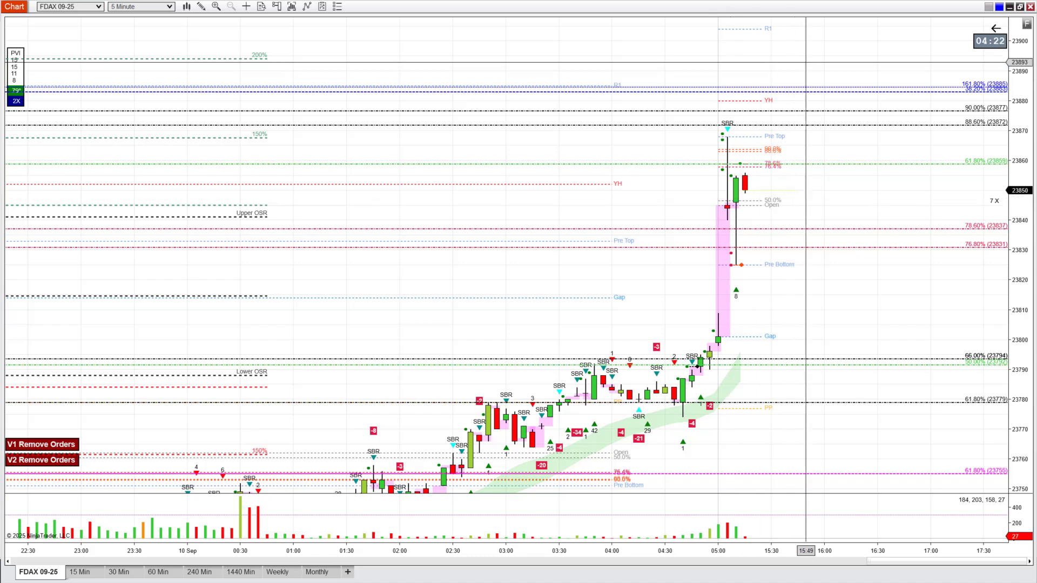
{"action": "double_click", "coordinate": [846, 7]}
{"action": "left_click", "coordinate": [839, 32]}
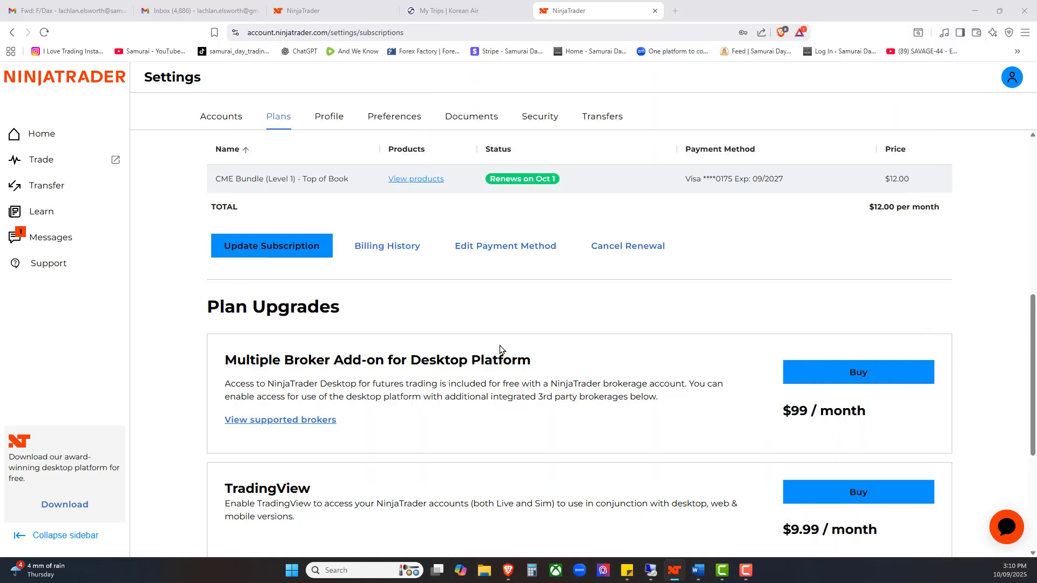
{"action": "scroll", "coordinate": [611, 296], "scroll_direction": "up", "scroll_amount": 8}
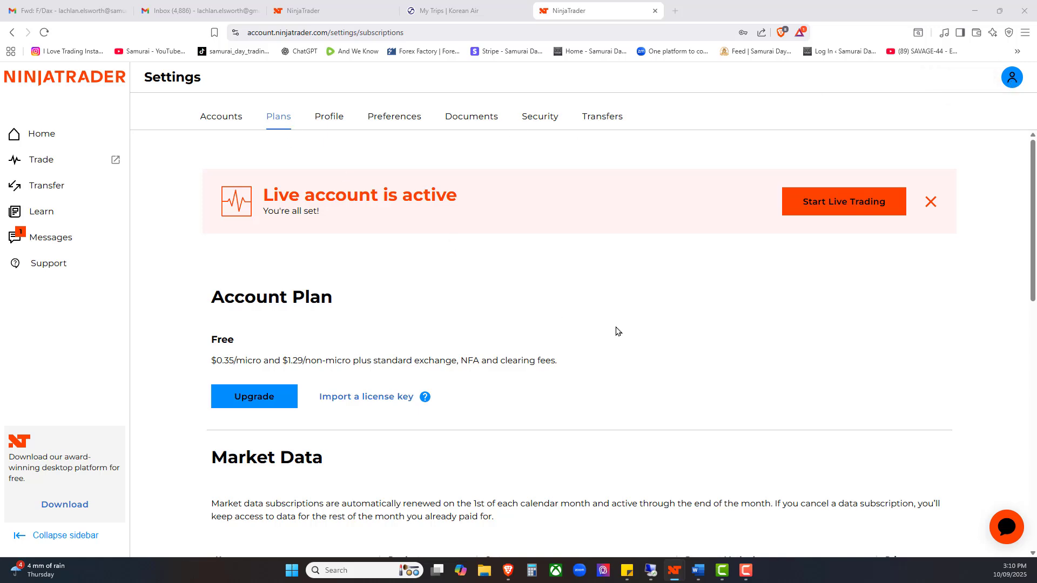
{"action": "scroll", "coordinate": [621, 329], "scroll_direction": "down", "scroll_amount": 5}
{"action": "scroll", "coordinate": [384, 378], "scroll_direction": "down", "scroll_amount": 5}
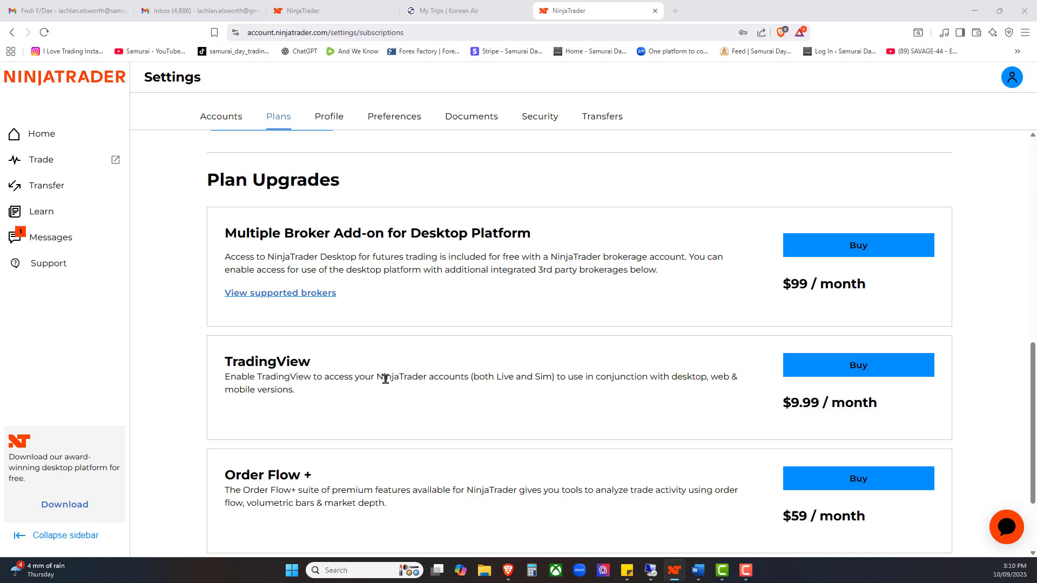
{"action": "scroll", "coordinate": [465, 315], "scroll_direction": "down", "scroll_amount": 2}
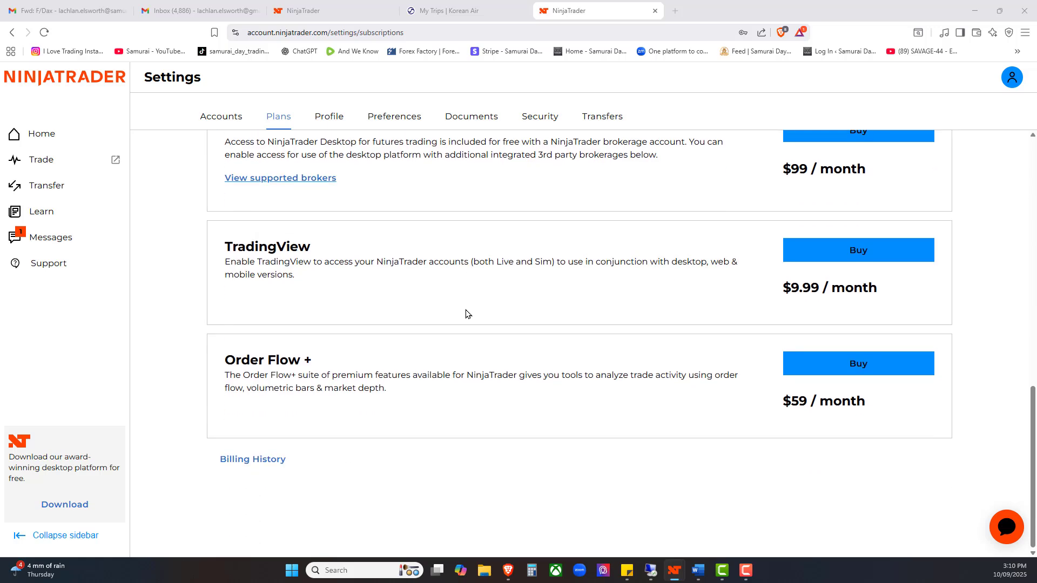
{"action": "scroll", "coordinate": [468, 314], "scroll_direction": "up", "scroll_amount": 5}
{"action": "scroll", "coordinate": [468, 314], "scroll_direction": "up", "scroll_amount": 2}
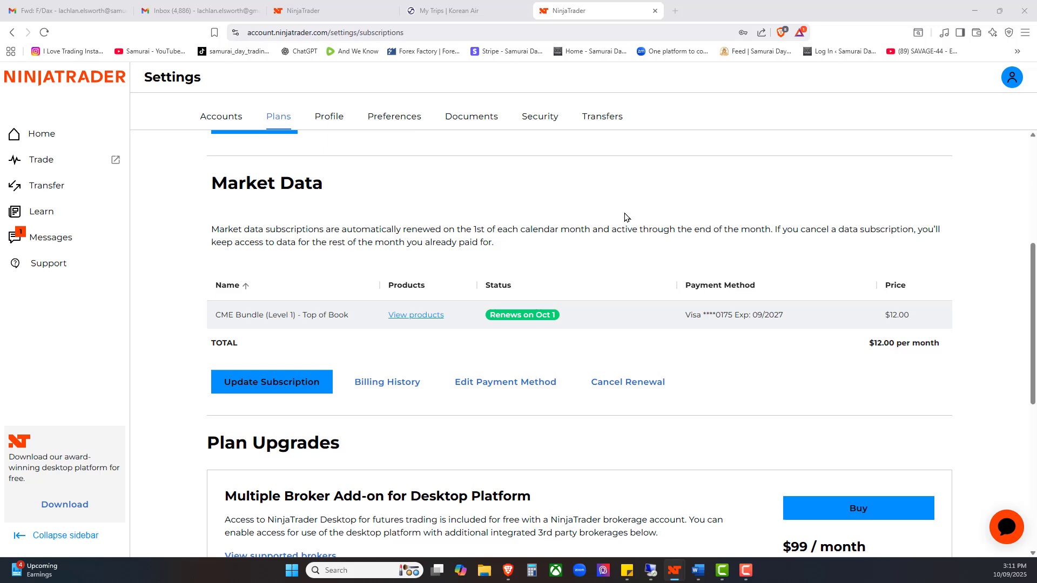
{"action": "scroll", "coordinate": [624, 216], "scroll_direction": "up", "scroll_amount": 4}
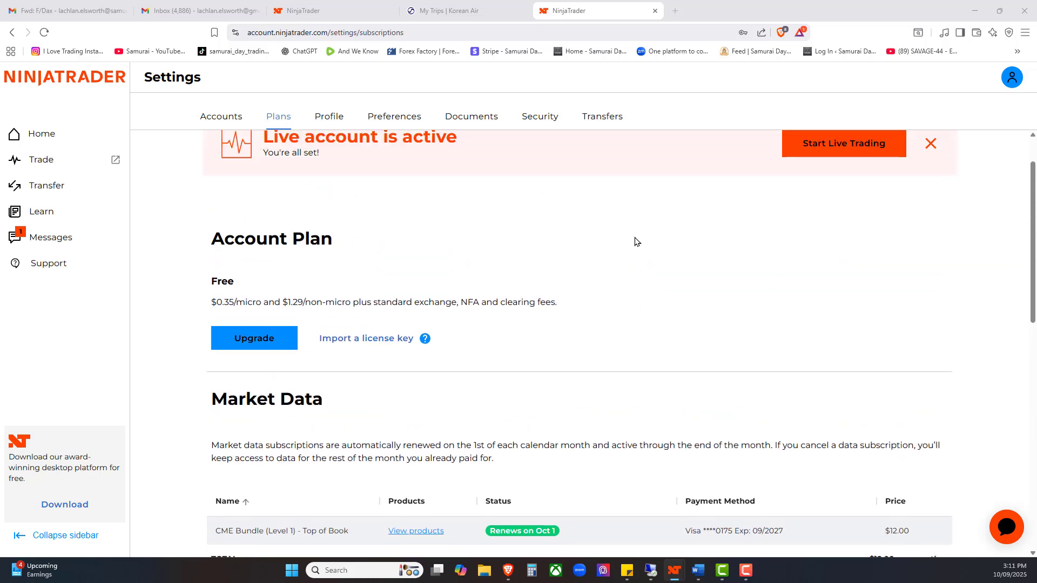